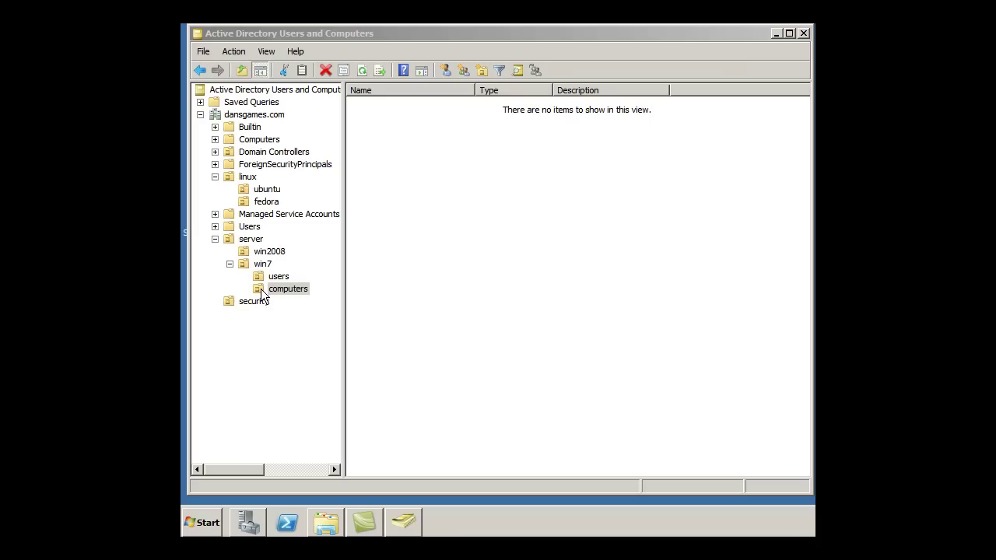
Create a computer account named Image2-PC in the win7 computers OU
left_click(261, 295)
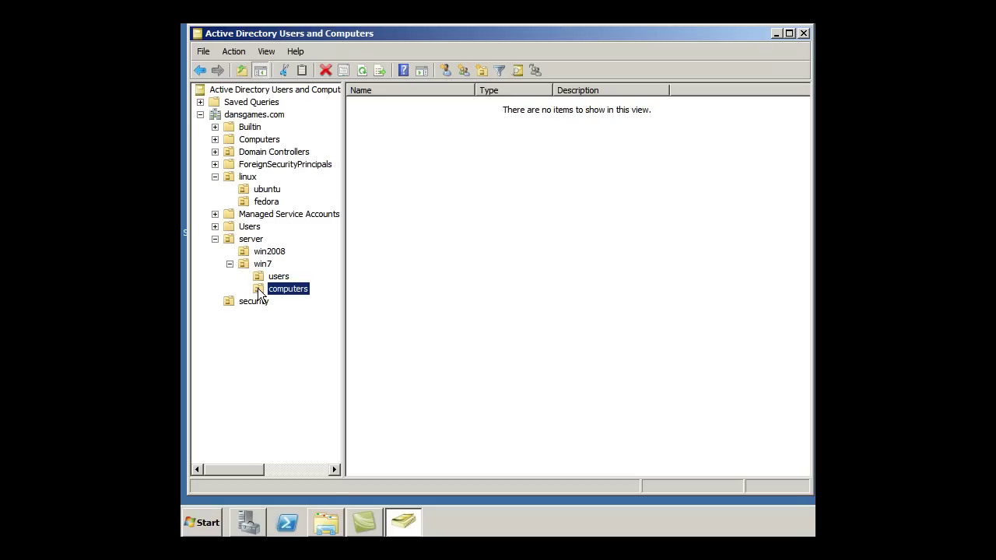
right_click(260, 294)
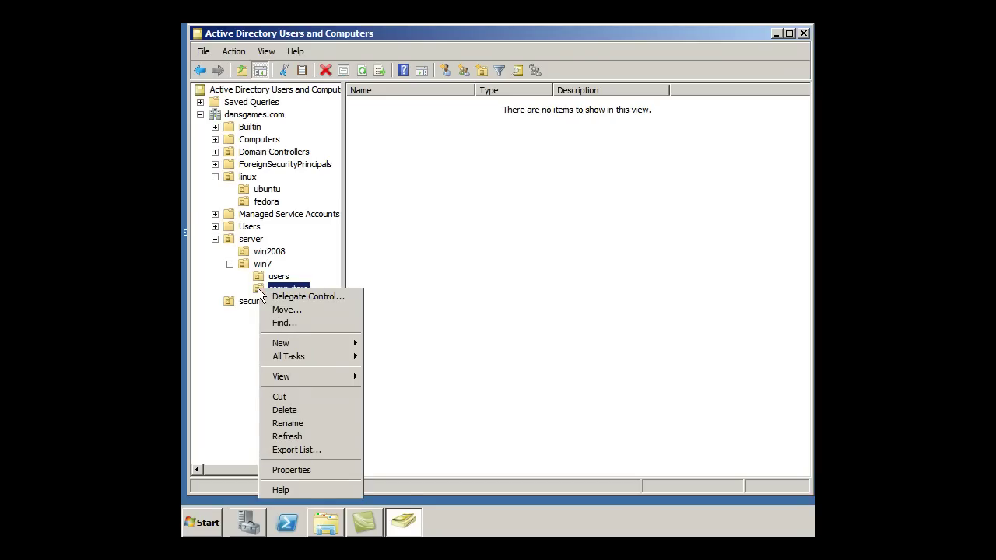
mouse_move(293, 346)
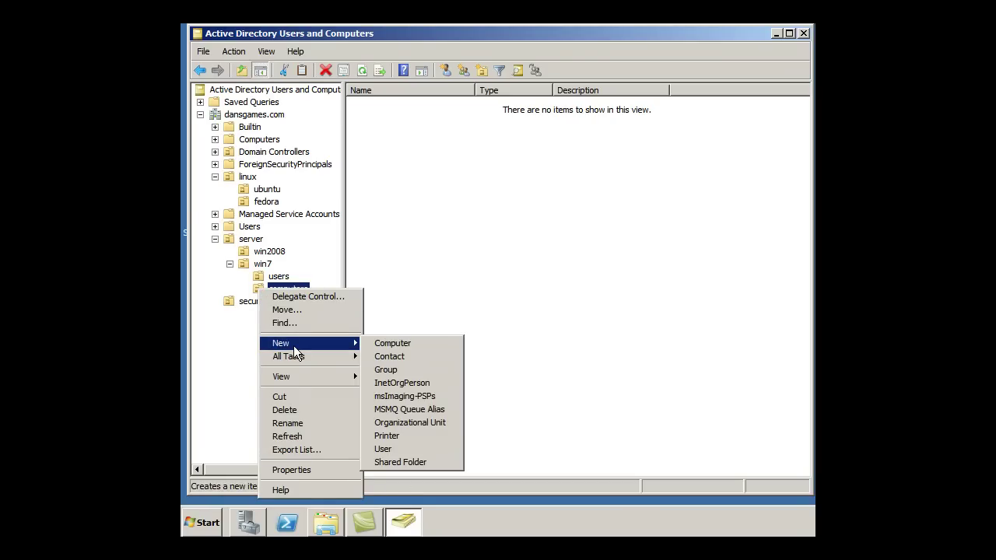
left_click(384, 345)
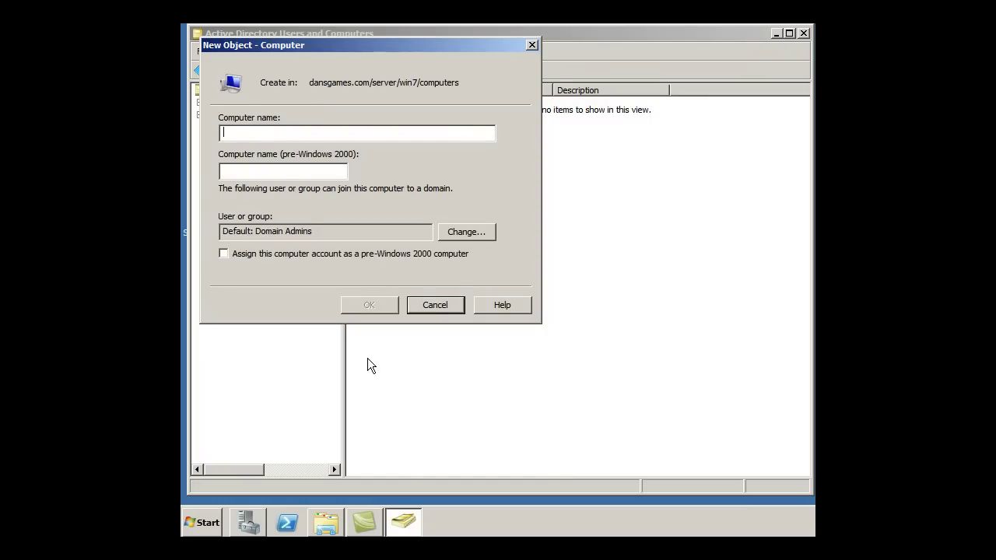
type("Ima")
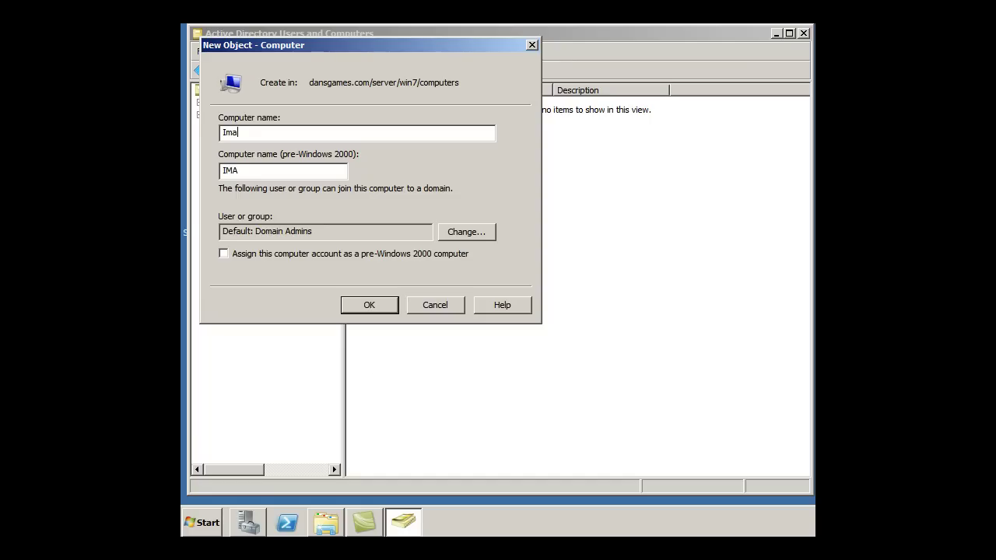
type("ge2-PC")
left_click(362, 306)
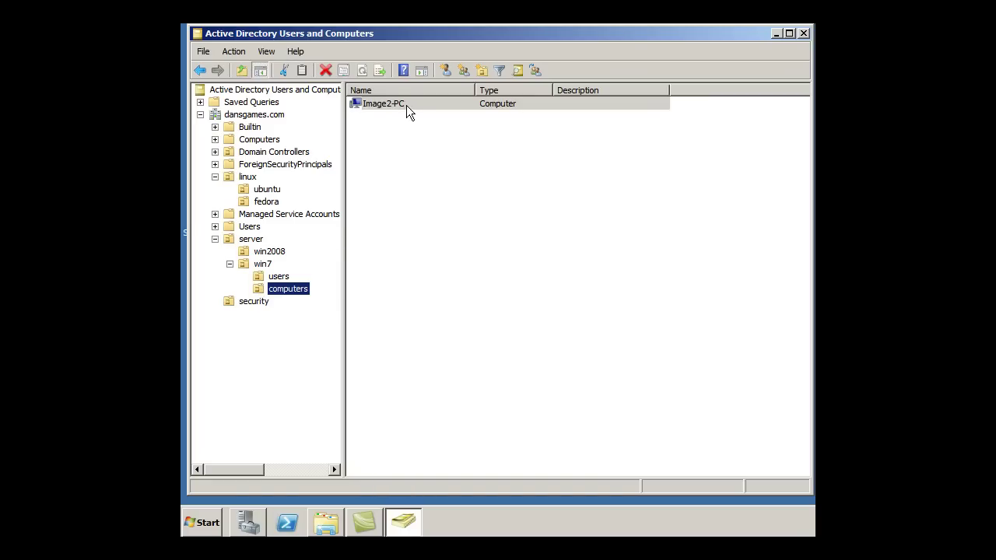
Start a new user in win7/users named 'student student' with logon name 'student', advancing to the password page
left_click(261, 283)
right_click(261, 283)
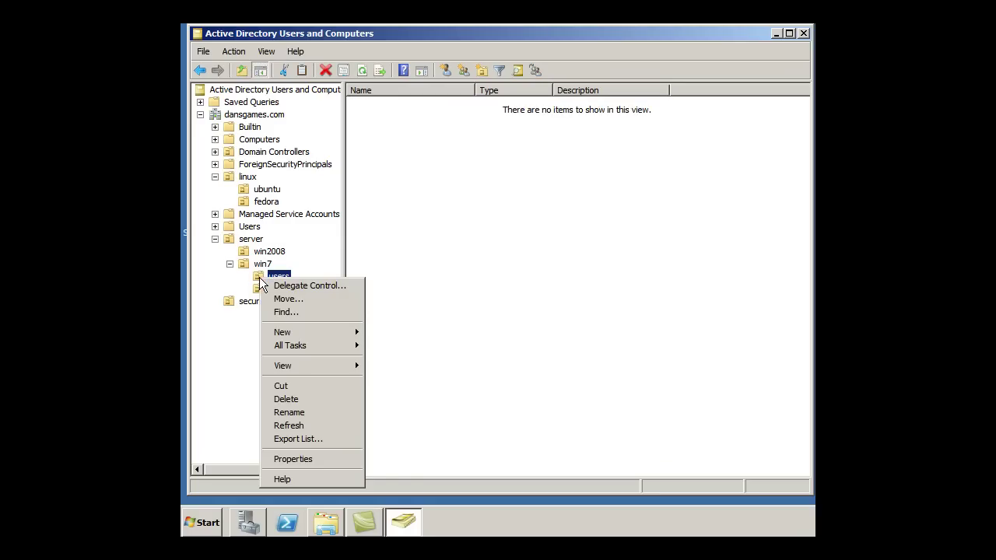
mouse_move(290, 331)
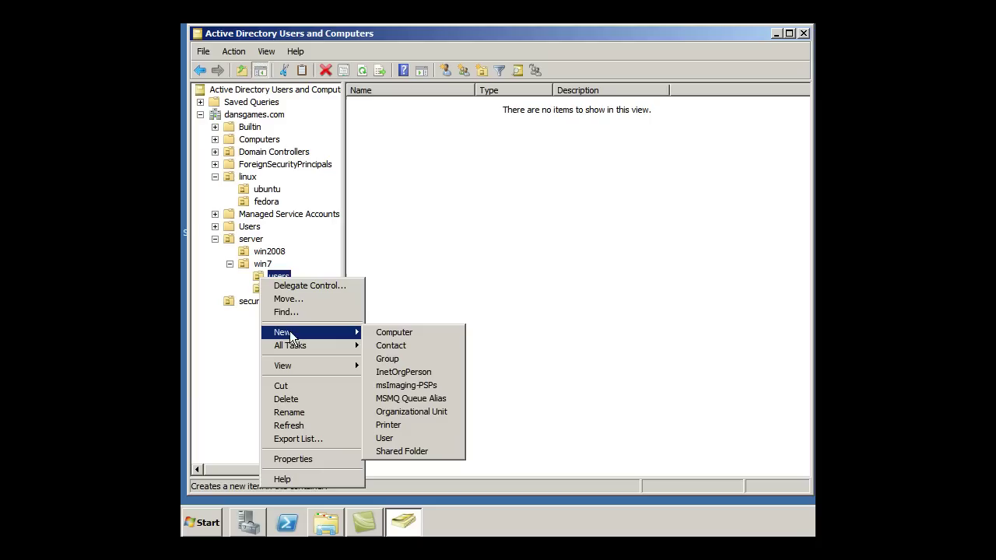
left_click(408, 438)
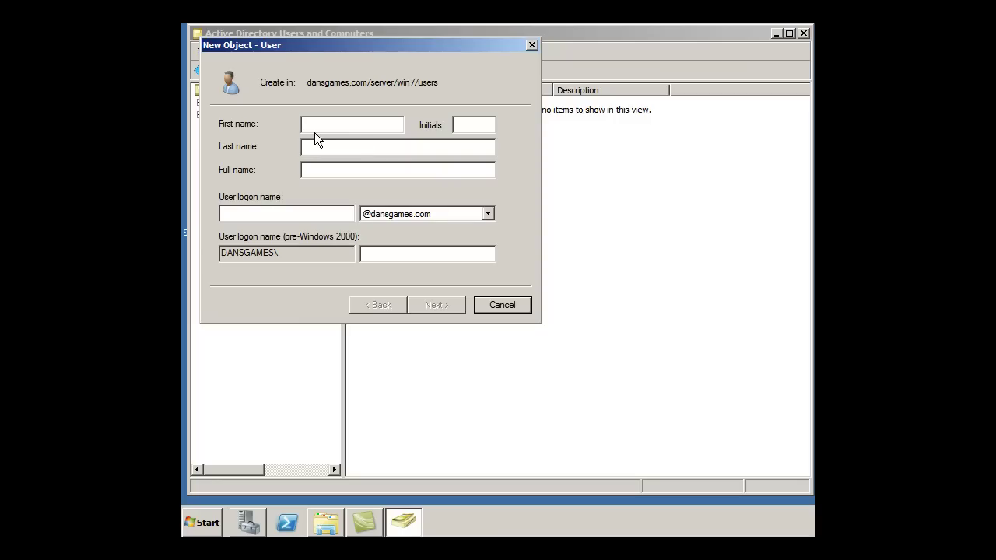
type("tudent student")
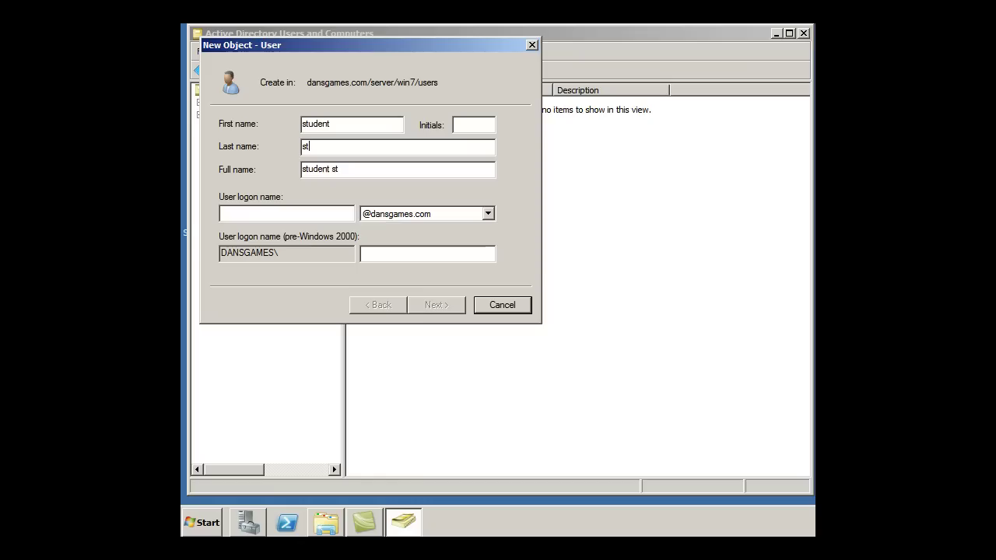
left_click(245, 218)
type("stude")
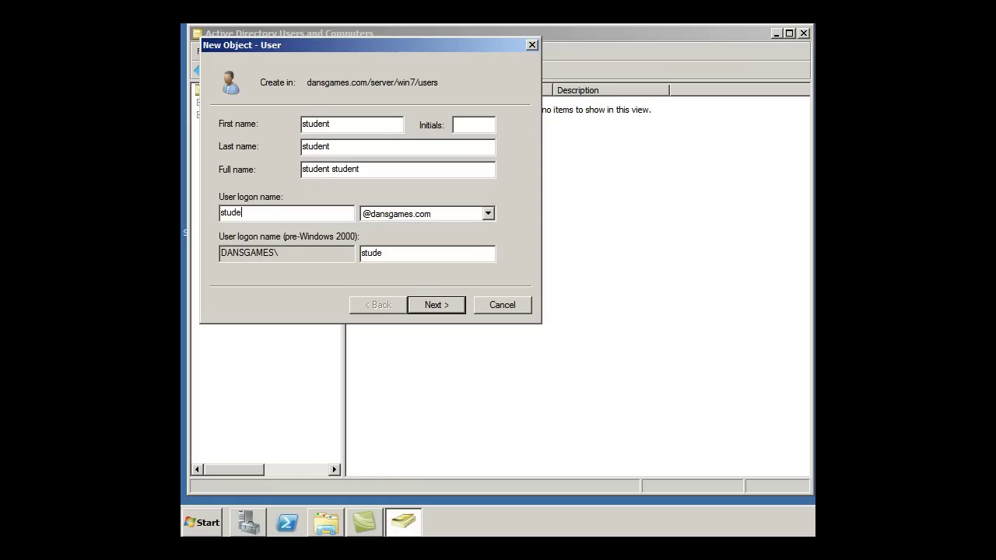
type("nt")
left_click(433, 306)
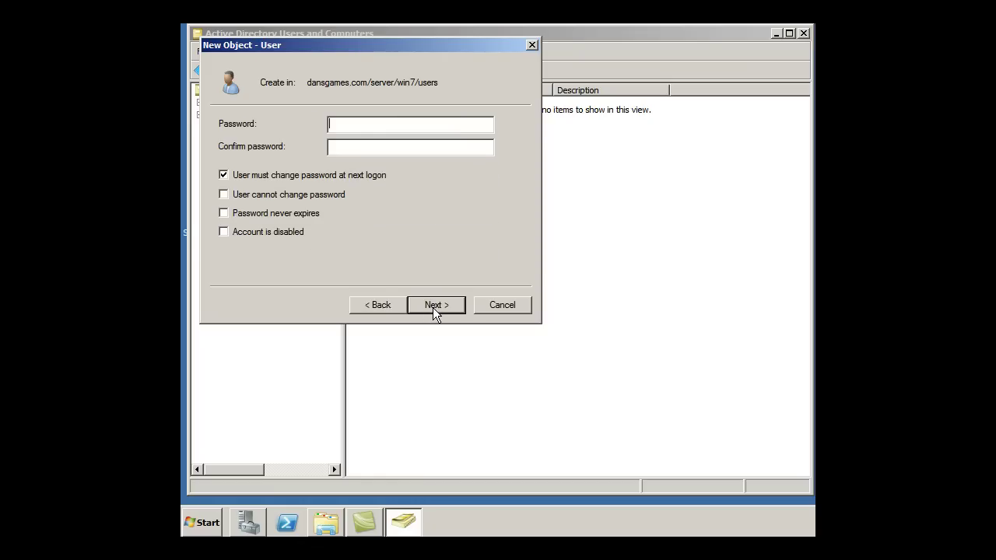
Enable Password never expires, enter and confirm the password, and finish creating student student
left_click(223, 213)
left_click(695, 281)
type("Pa$$word")
type("password")
left_click(433, 305)
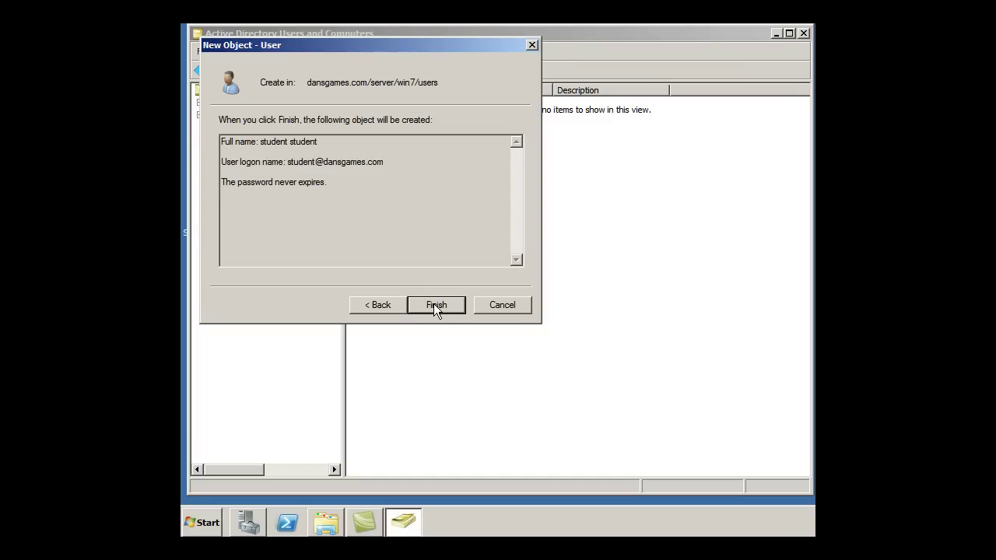
left_click(436, 304)
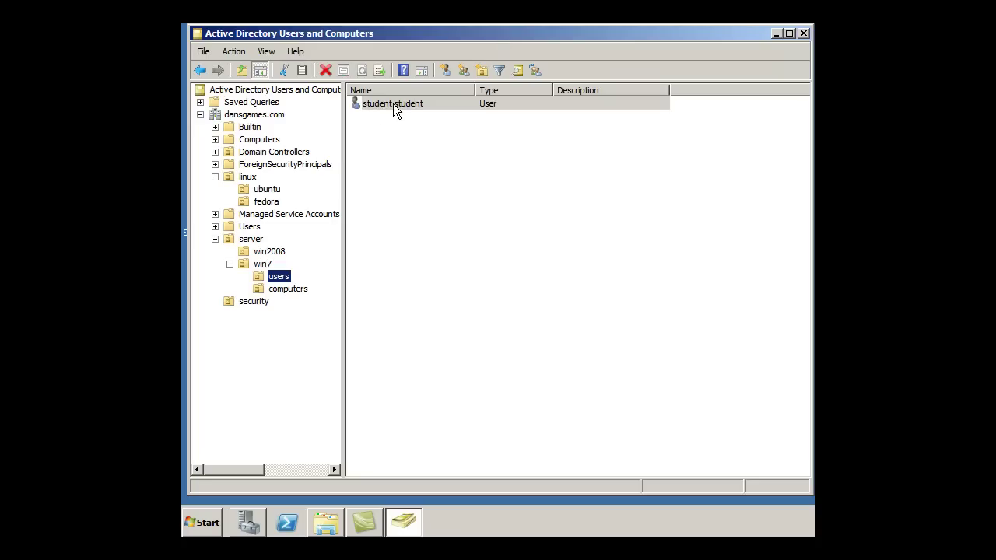
left_click_drag(439, 35, 444, 33)
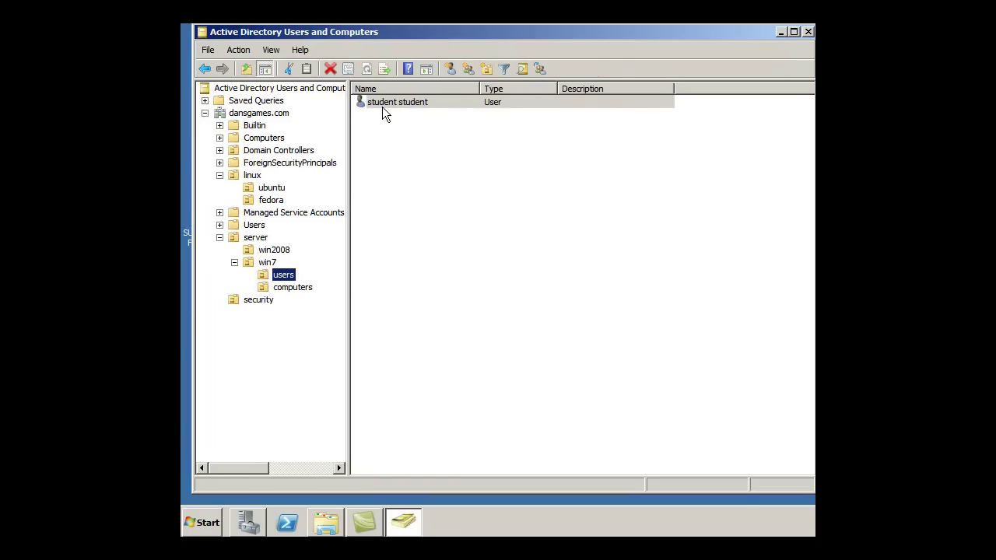
left_click(283, 288)
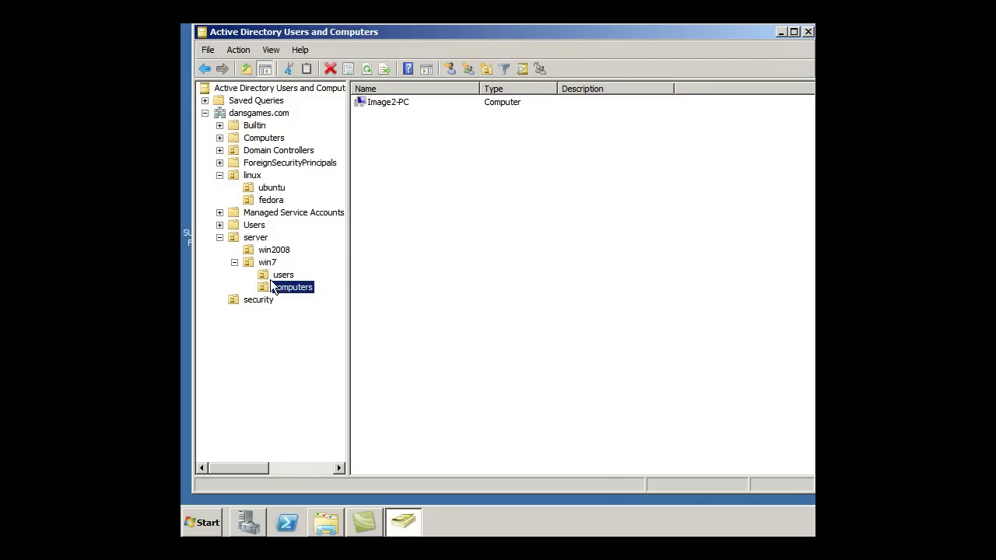
left_click(266, 275)
left_click(268, 287)
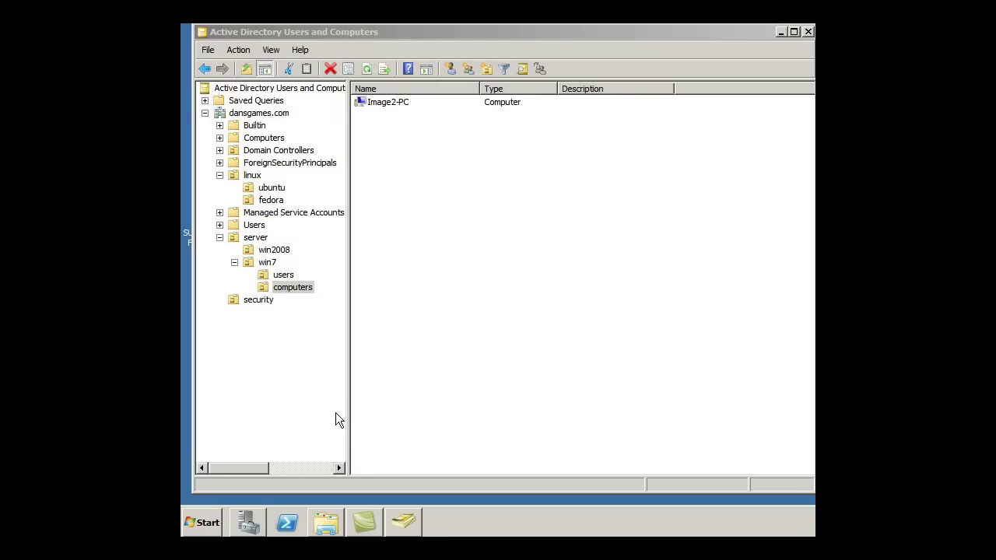
left_click(264, 277)
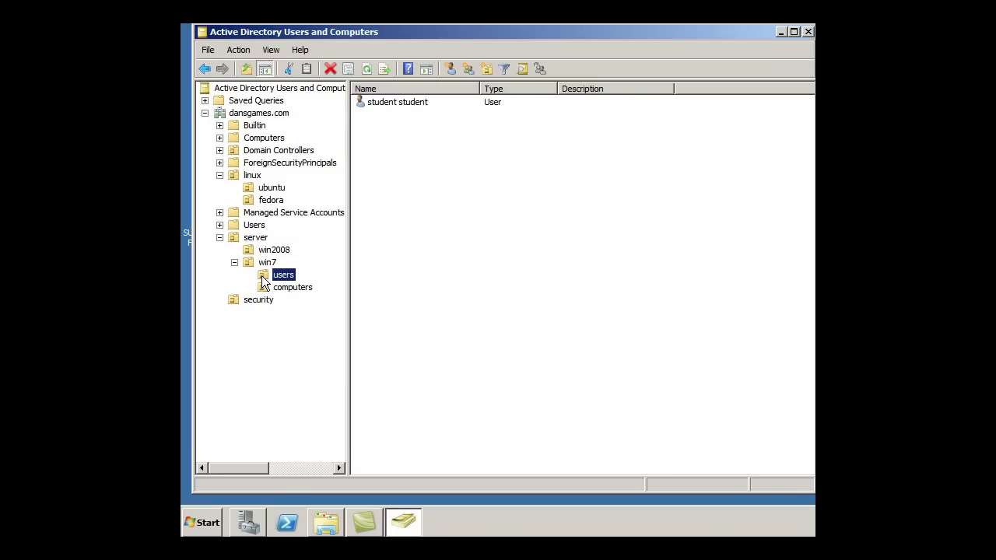
Start a new user in the users OU with first name and logon name 'test'
right_click(263, 277)
mouse_move(303, 330)
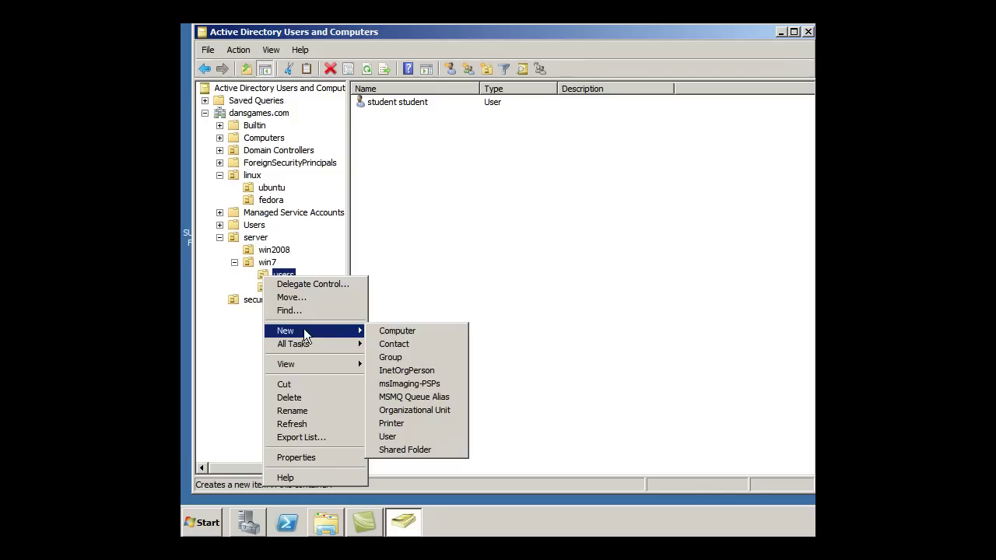
left_click(404, 437)
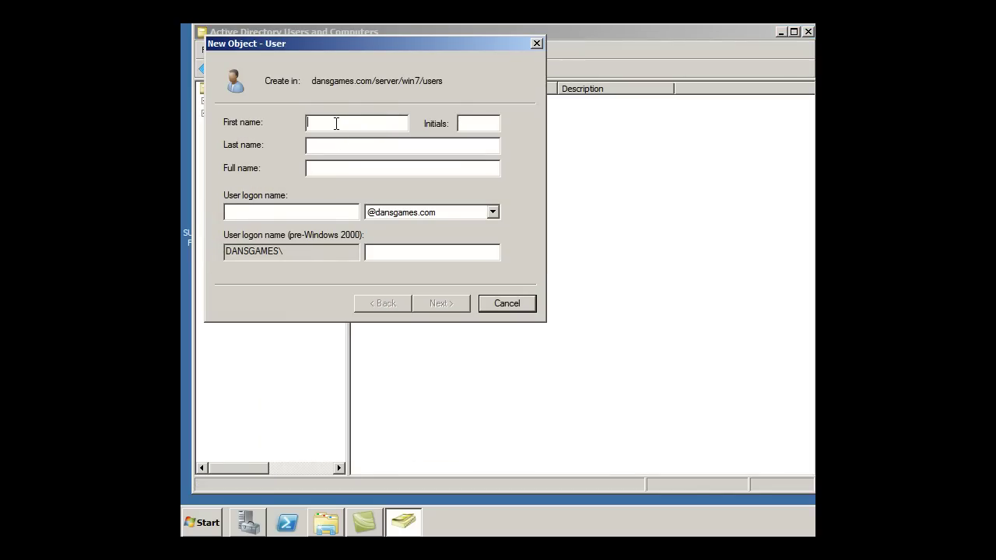
type("test")
left_click(333, 218)
type("test")
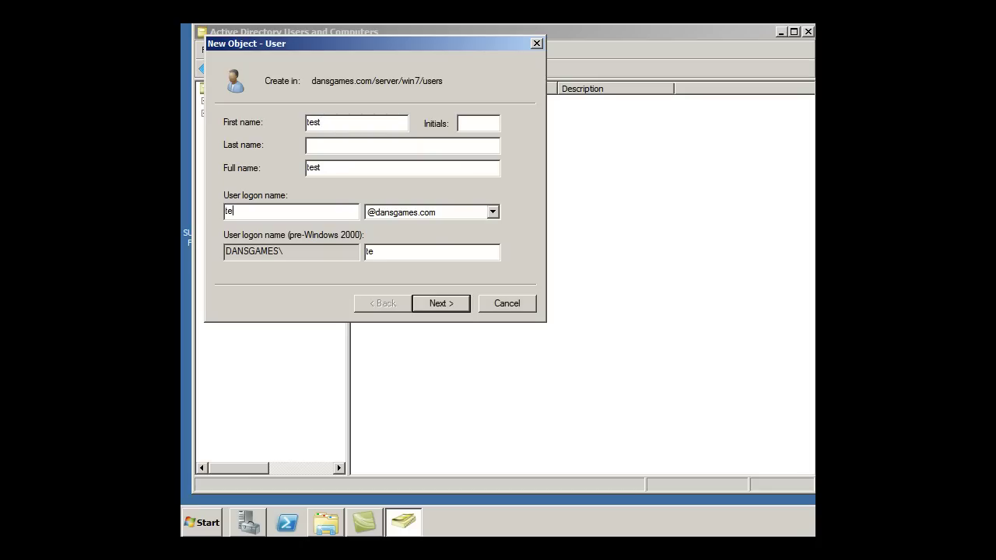
left_click(442, 303)
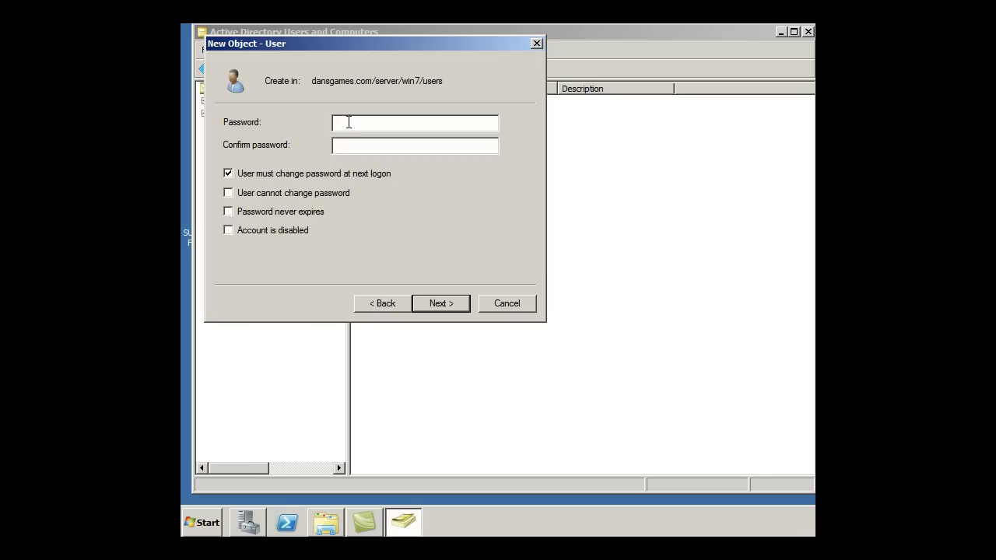
Try finishing user test with a five-character password, dismiss the policy error, and go back
type("•••••")
left_click(354, 149)
type("•••••")
left_click(440, 303)
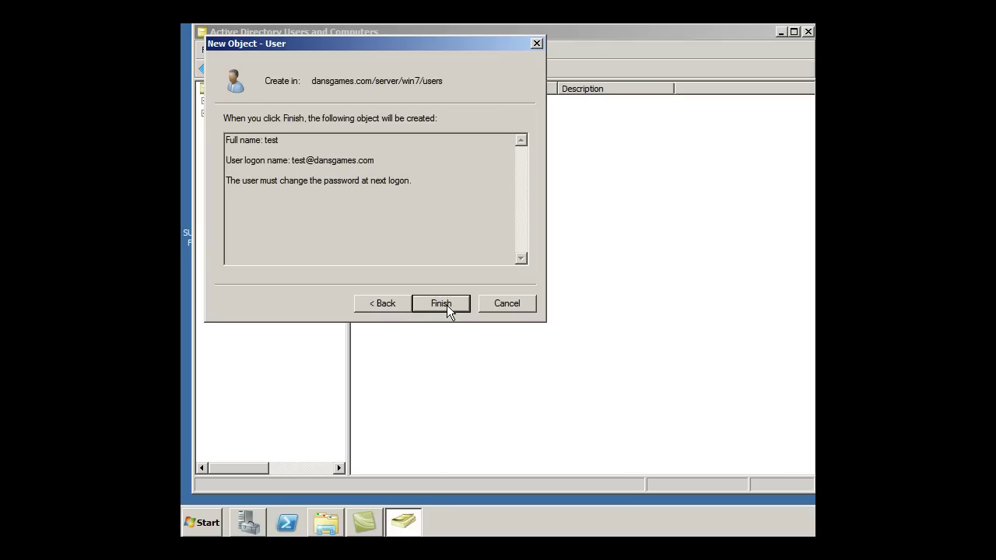
left_click(440, 304)
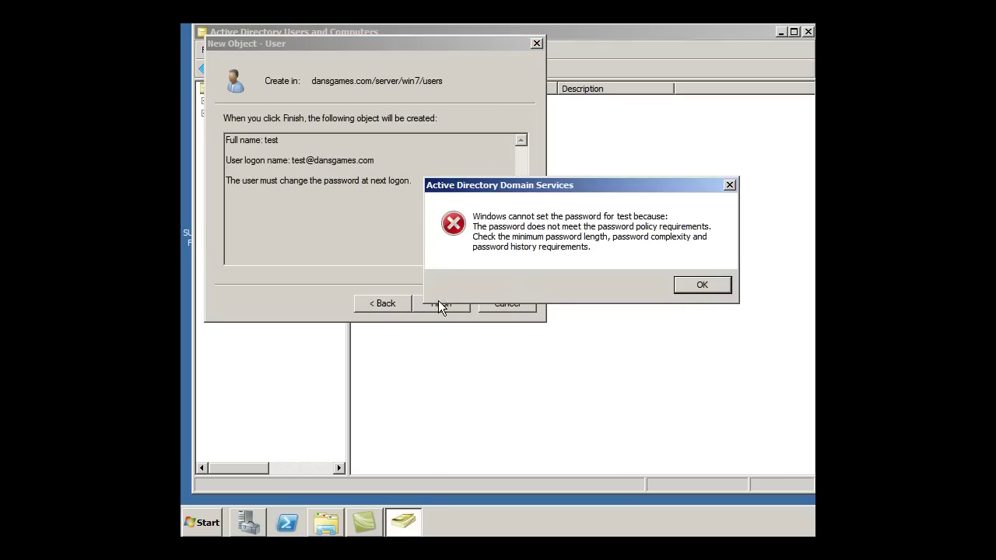
left_click(694, 285)
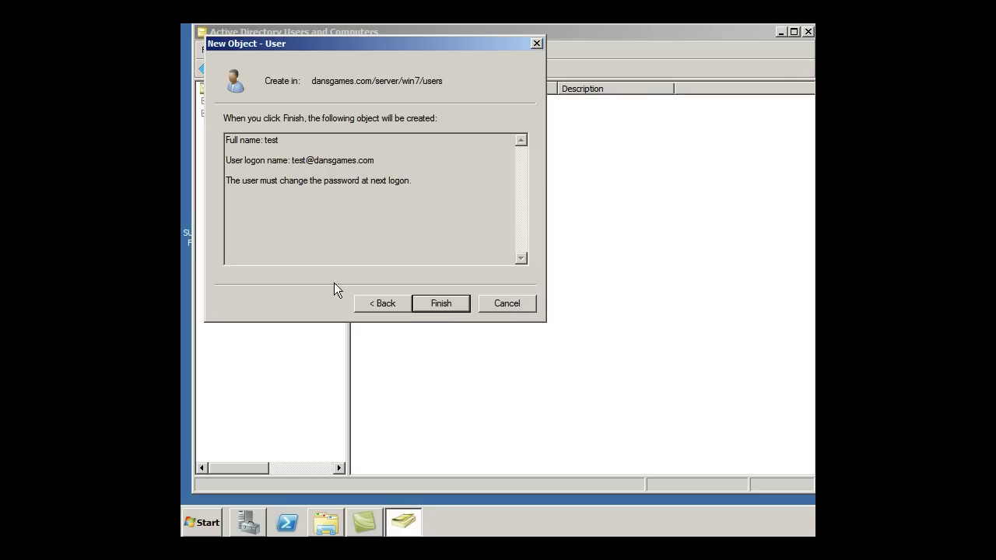
left_click(381, 303)
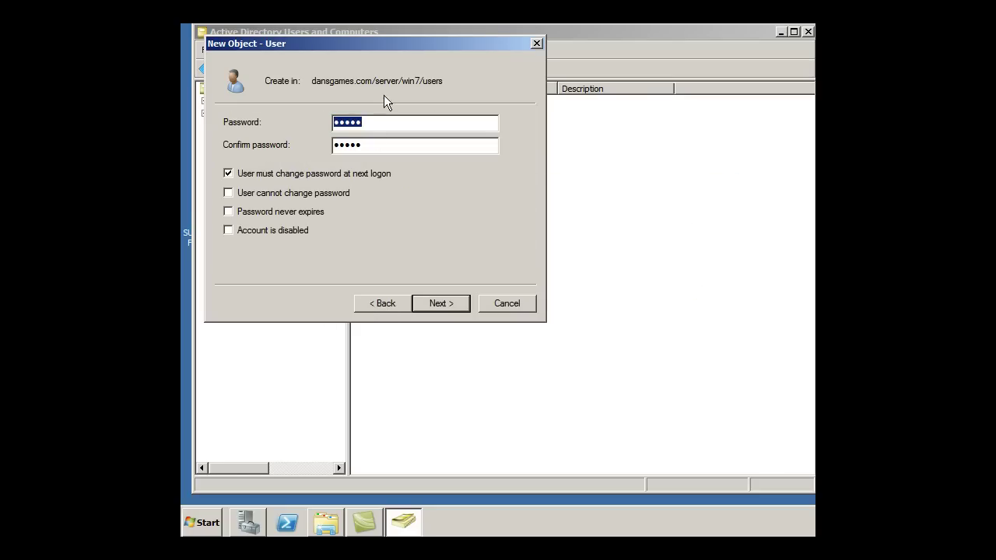
Replace both password fields with a nine-character password
double_click(369, 127)
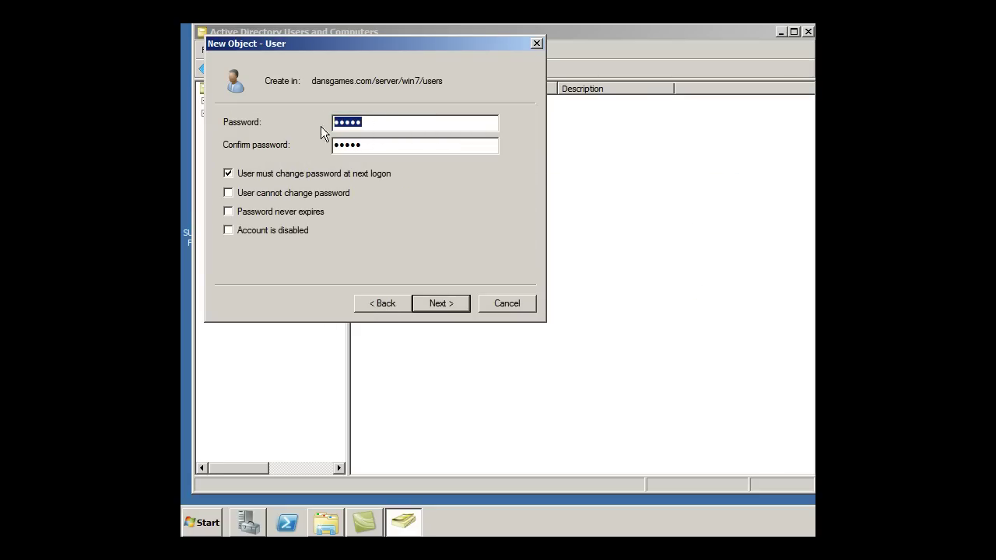
double_click(378, 148)
double_click(363, 123)
type("•••••••••")
double_click(365, 146)
type("••••••••")
left_click_drag(395, 148, 305, 147)
type("•••••••••")
Retry creating user test, dismiss the password policy error, and return to the password page
left_click(443, 304)
left_click(444, 305)
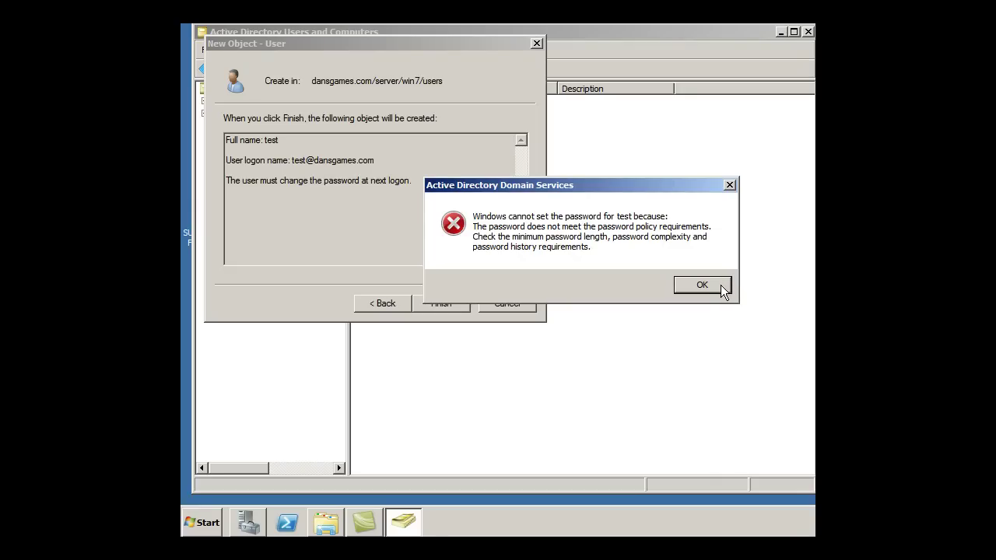
left_click(718, 285)
left_click(373, 303)
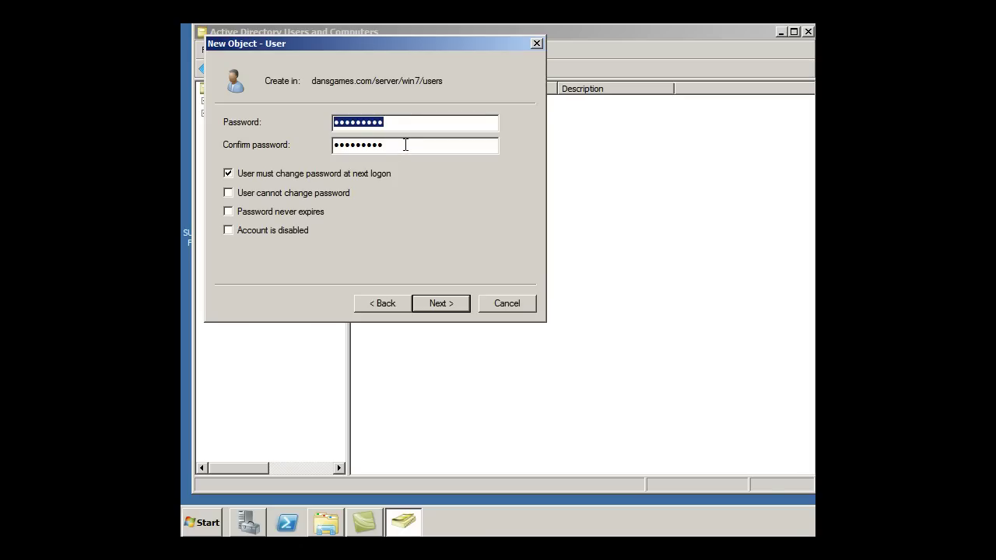
key("Tab")
key("shift+Tab")
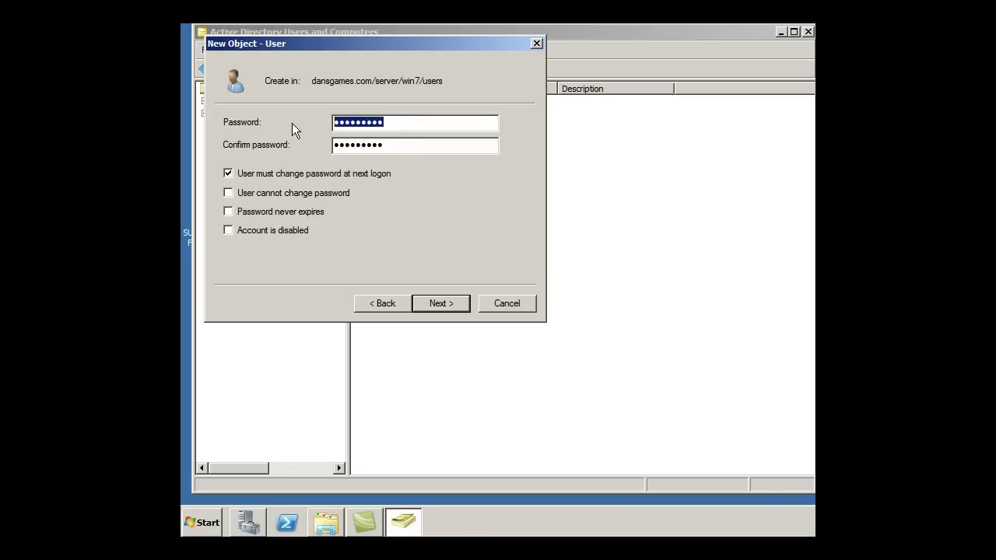